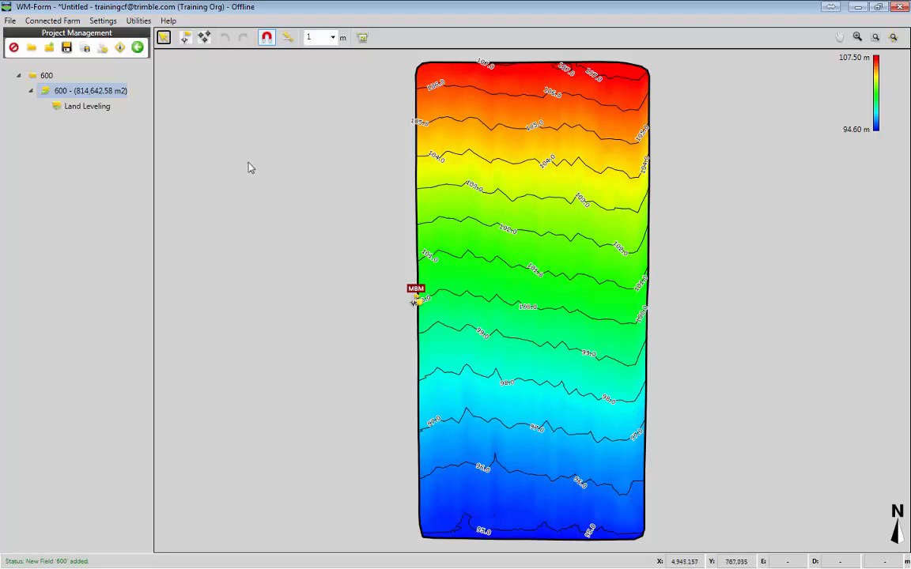
Open the Land Leveling design of field 600 and compute the best fit for all section areas
click(88, 108)
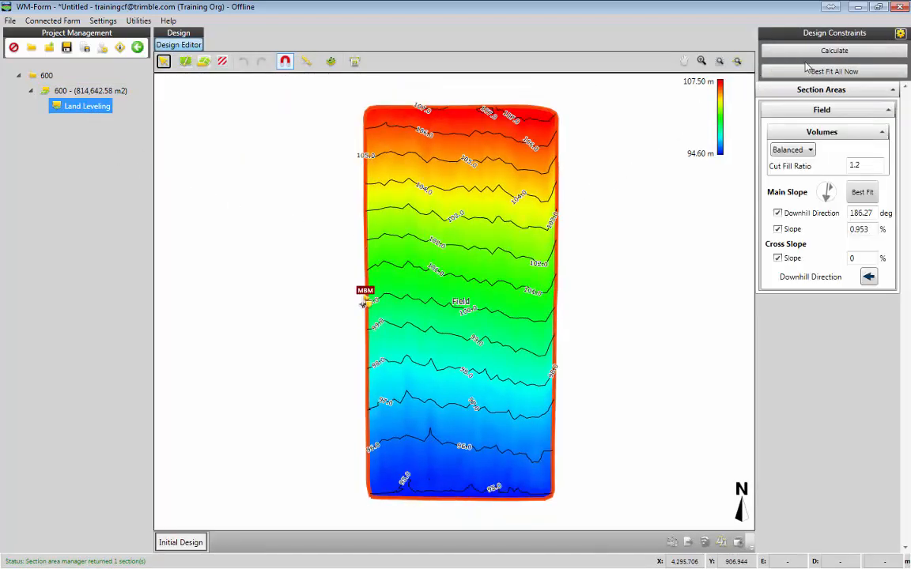
click(830, 71)
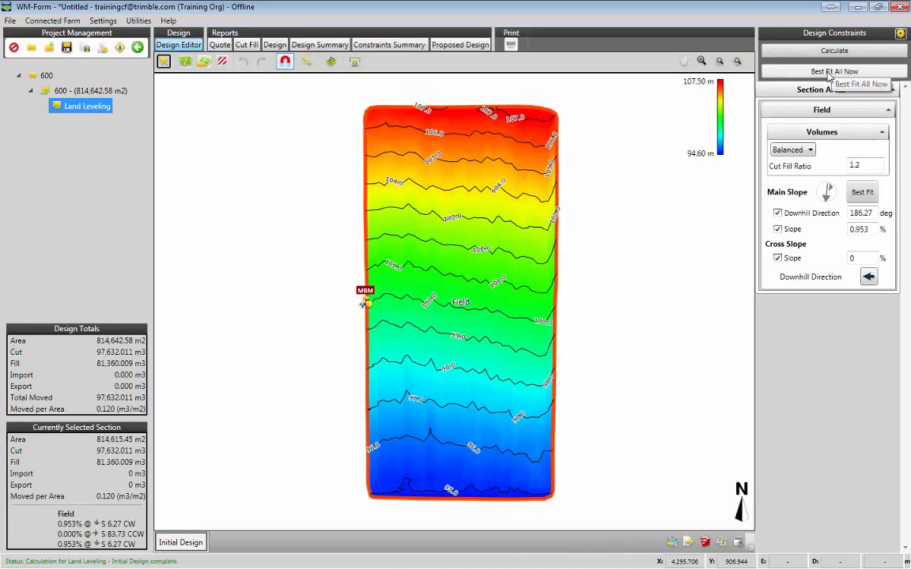
click(828, 72)
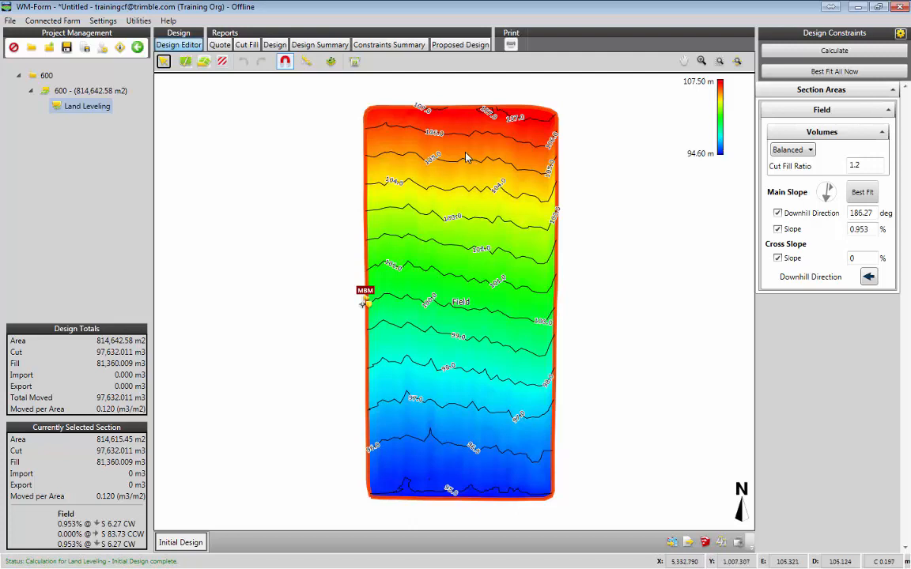
Start an export of the design to a Trimble display, trying the High Resolution option and leaving it off
click(688, 544)
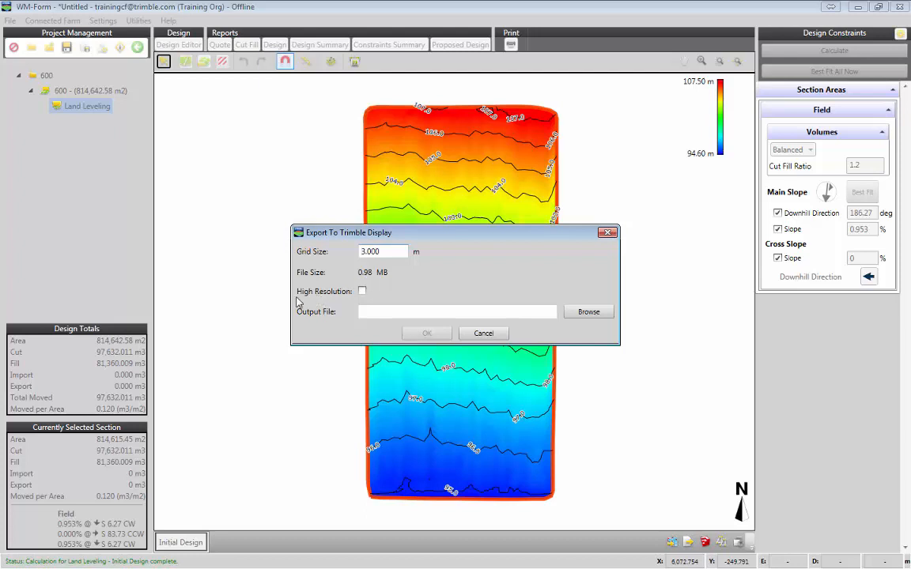
click(363, 294)
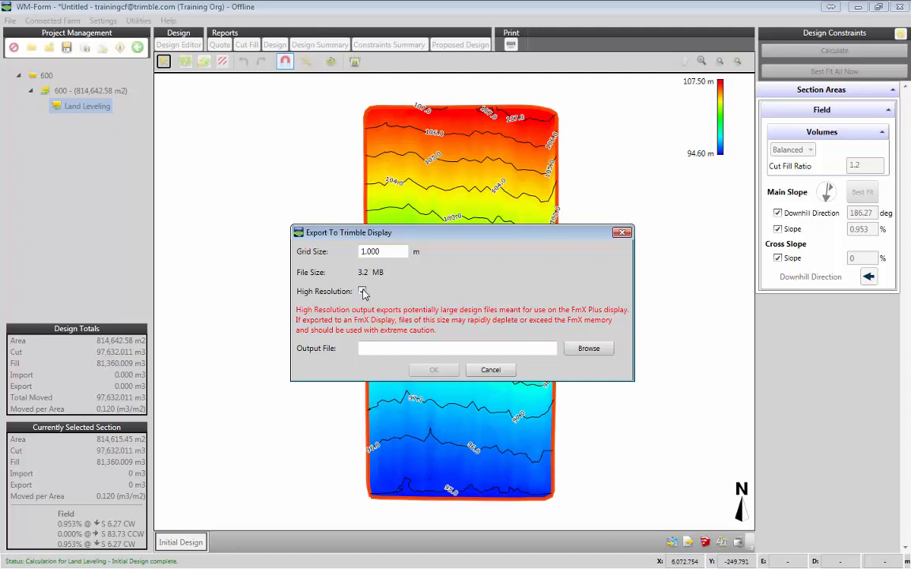
click(361, 292)
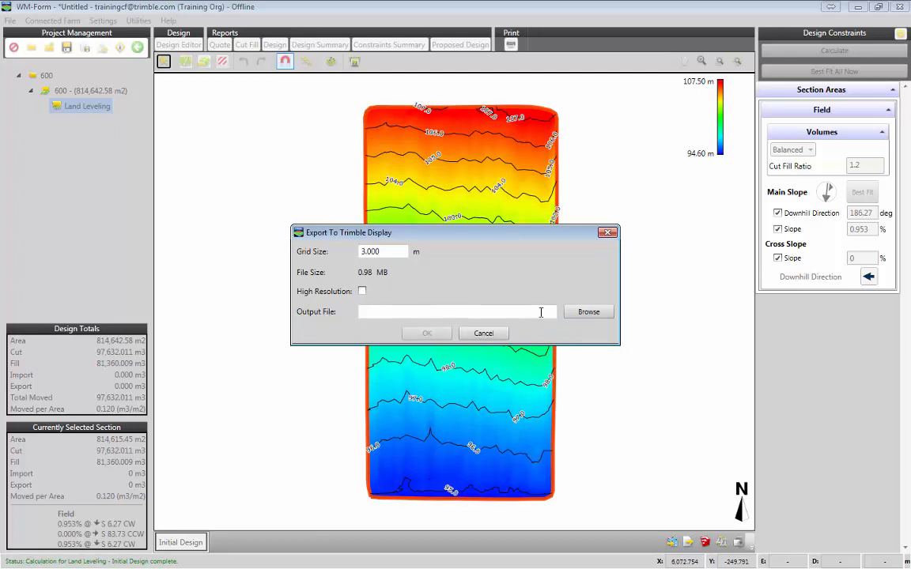
Choose the AgGPS\Multiplane Designs folder on the PKBACK# 001 (F:) drive as the location of the output file
click(604, 316)
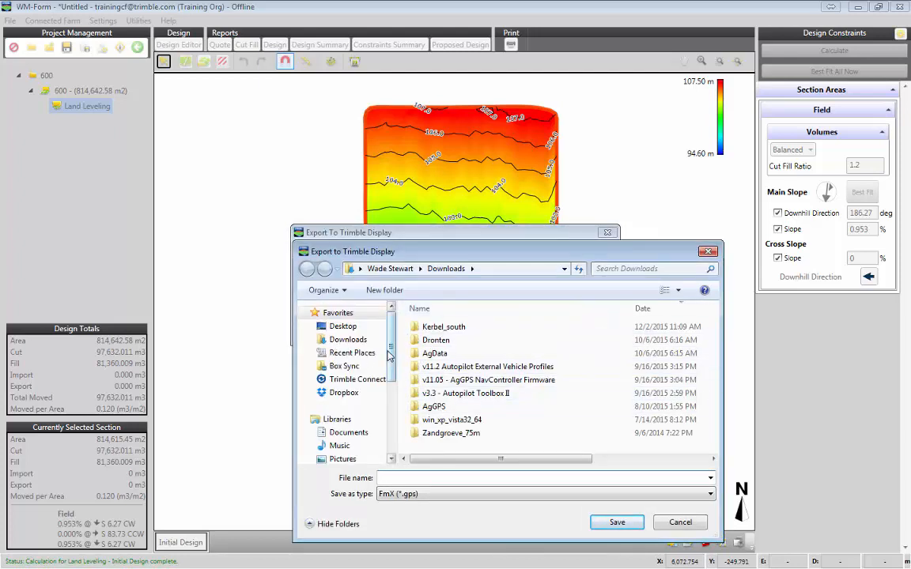
drag(391, 356, 392, 418)
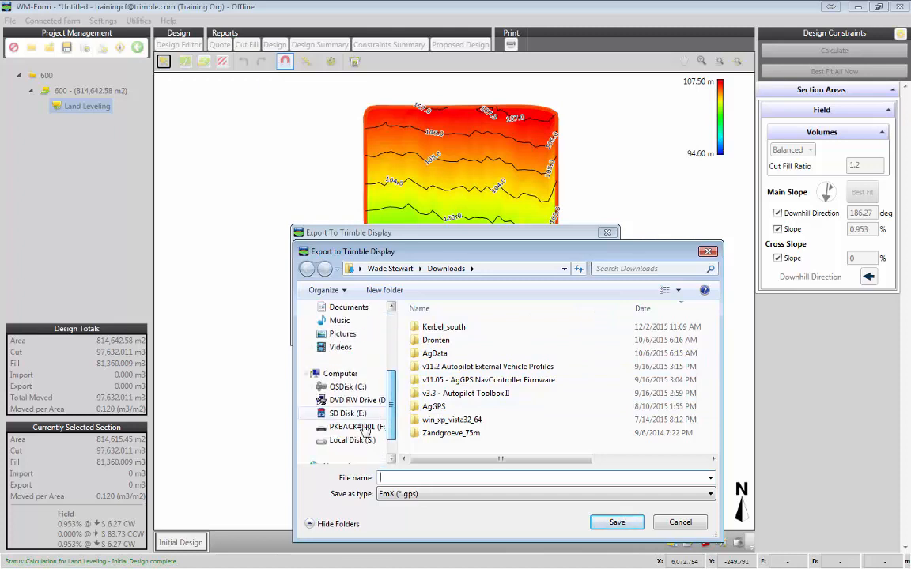
click(360, 427)
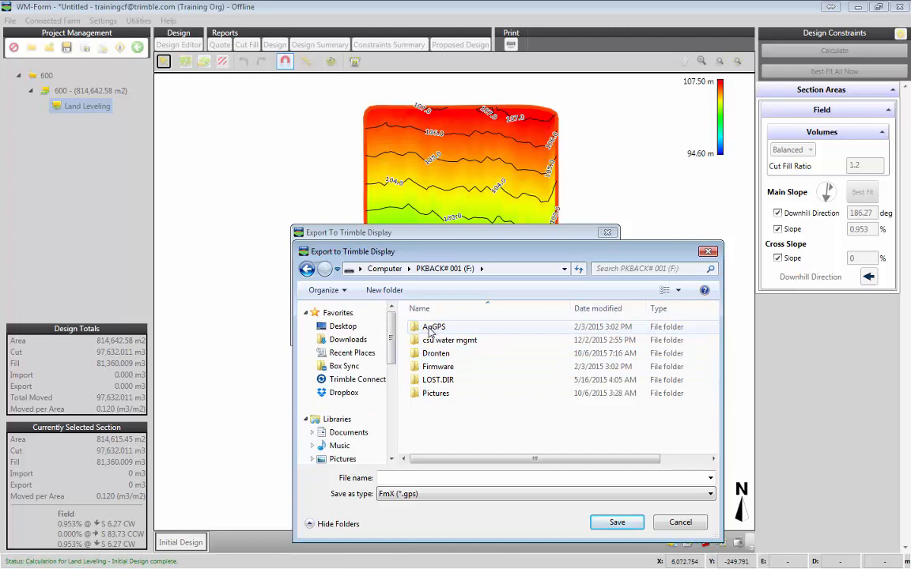
double_click(431, 327)
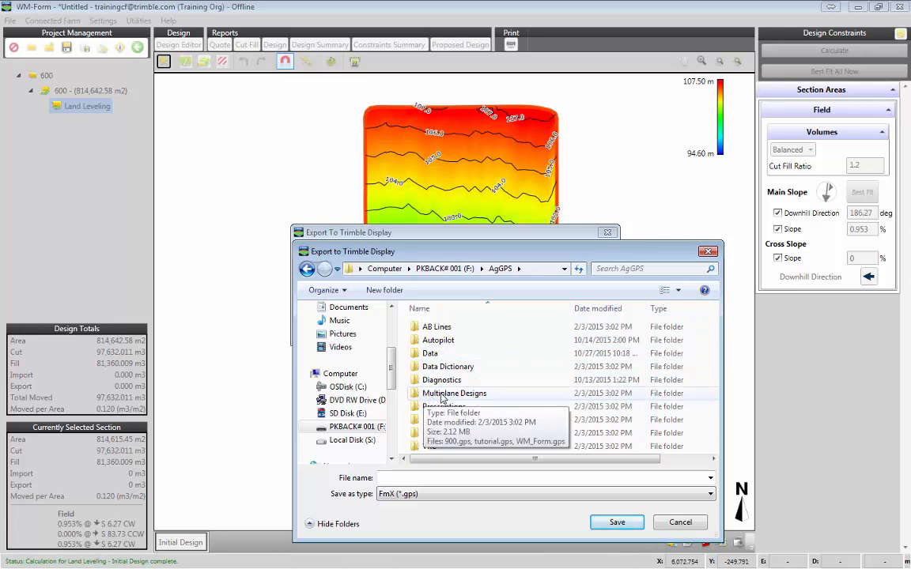
double_click(442, 397)
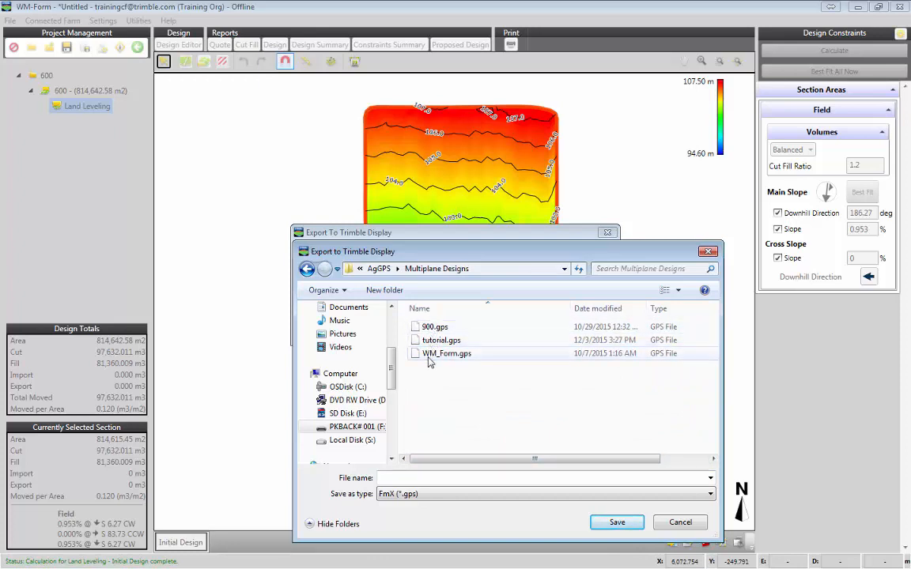
Name the output file 600 and export the design with a 3 m grid size
click(433, 479)
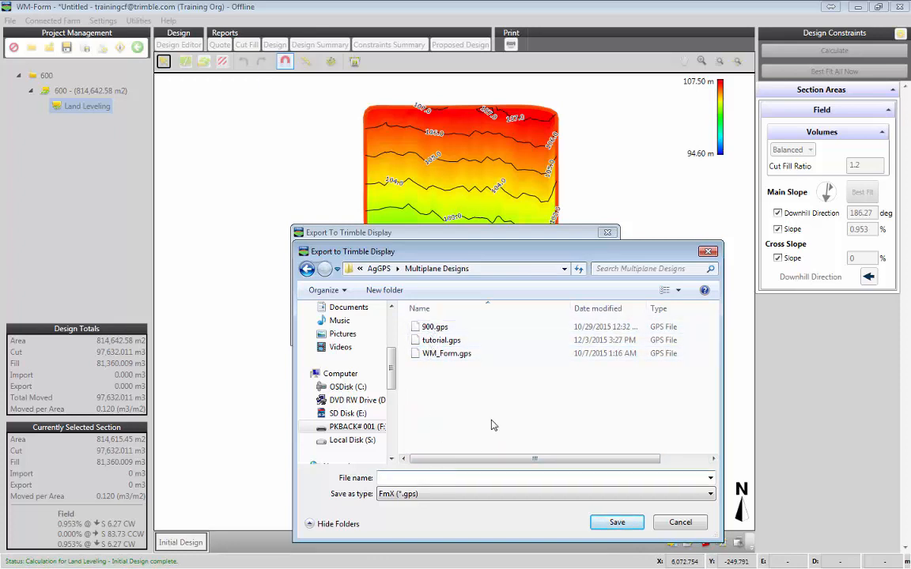
text(600)
click(609, 520)
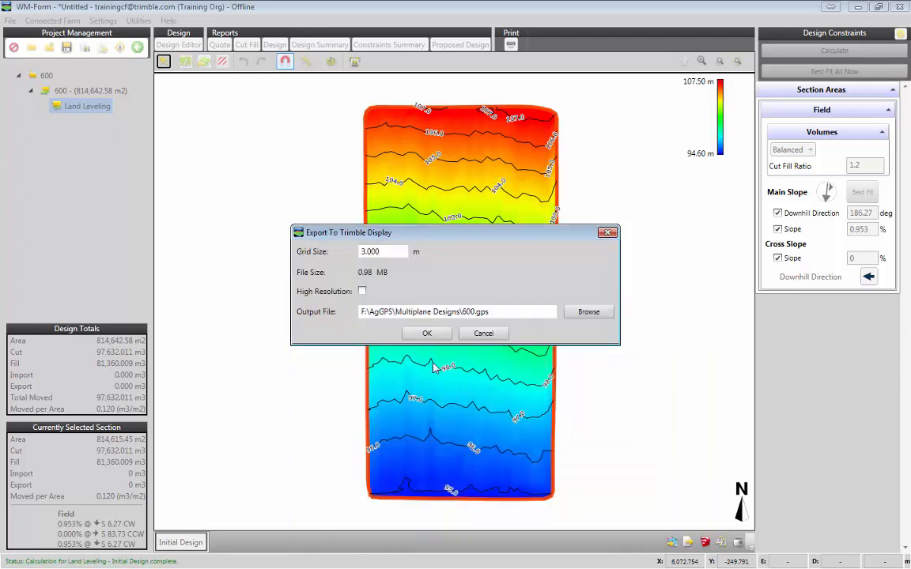
click(427, 333)
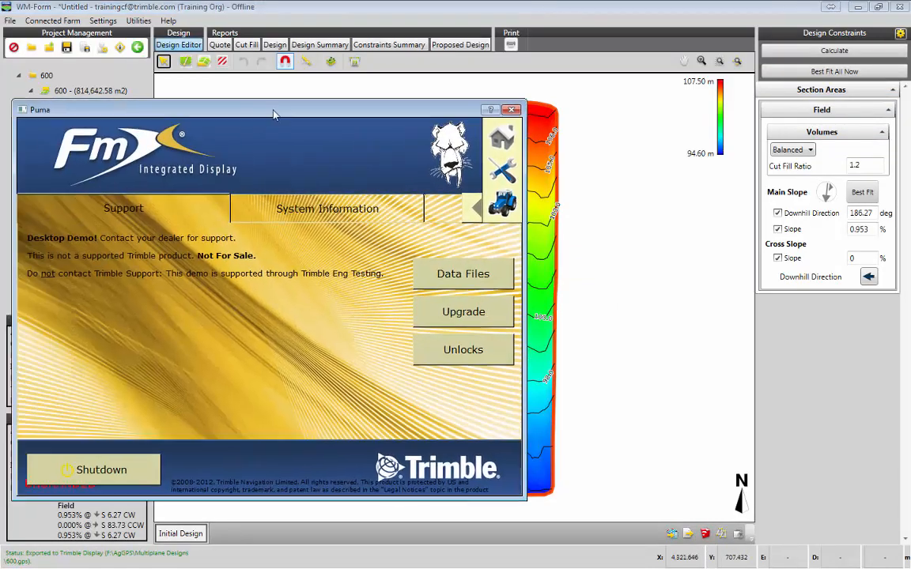
Switch to the FmX display demo and examine the Multiplane Designs stored among the data files in its internal storage
drag(246, 99, 370, 68)
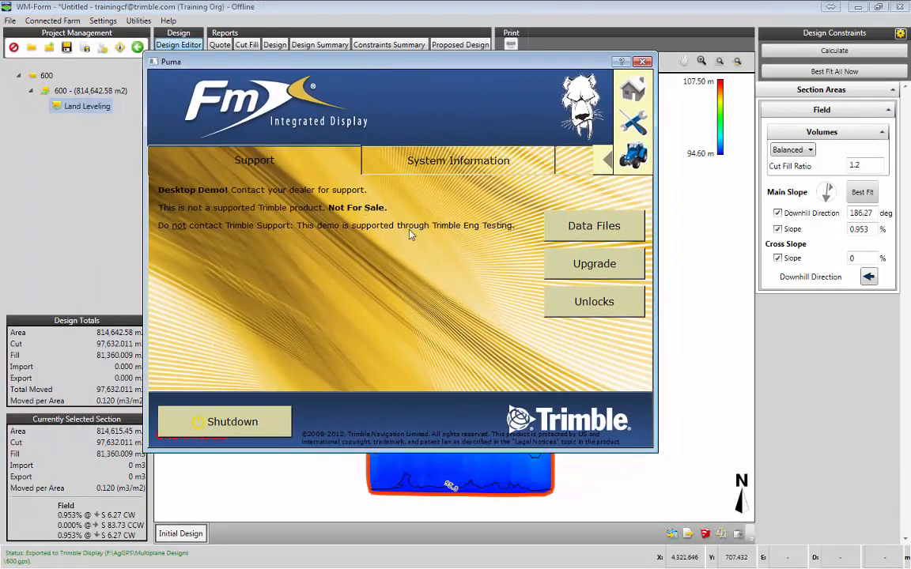
click(563, 224)
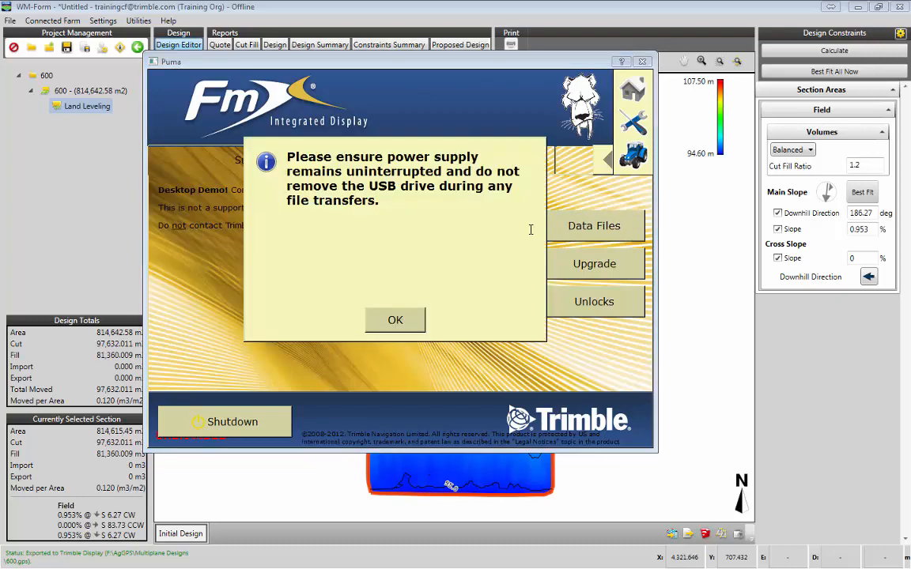
click(396, 321)
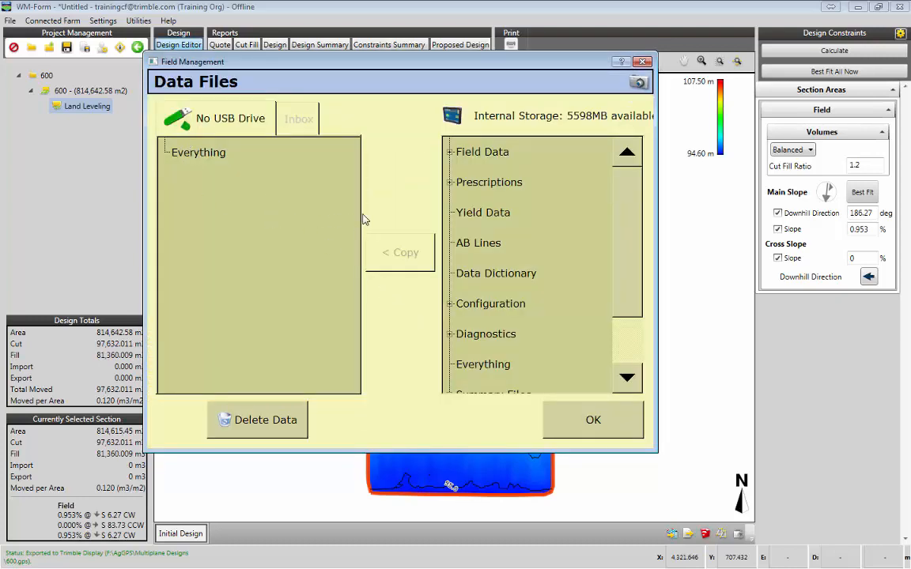
drag(627, 197, 625, 248)
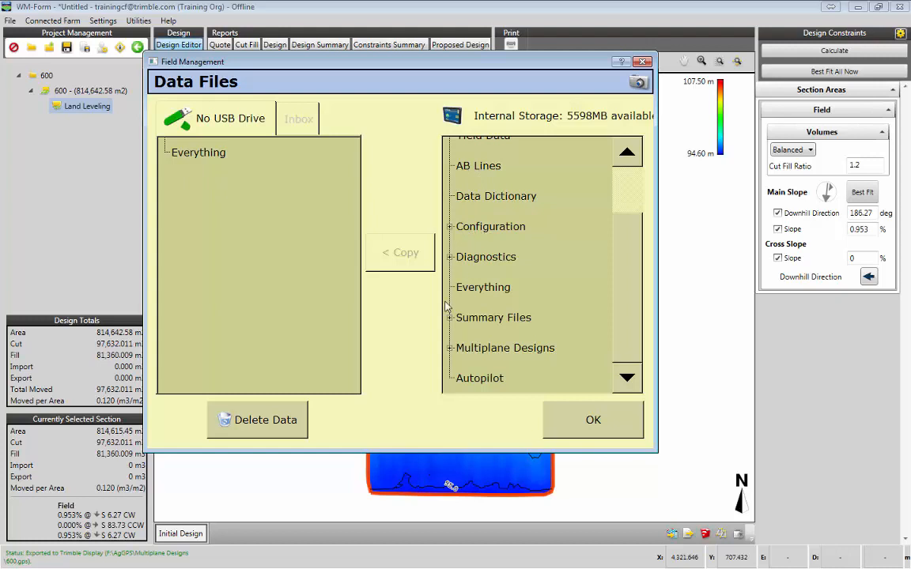
click(450, 348)
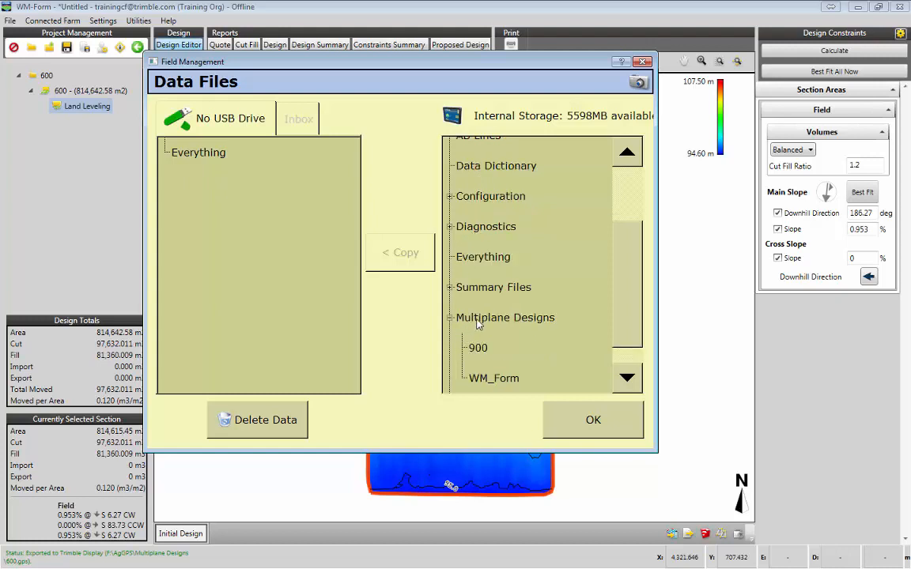
drag(637, 306, 634, 334)
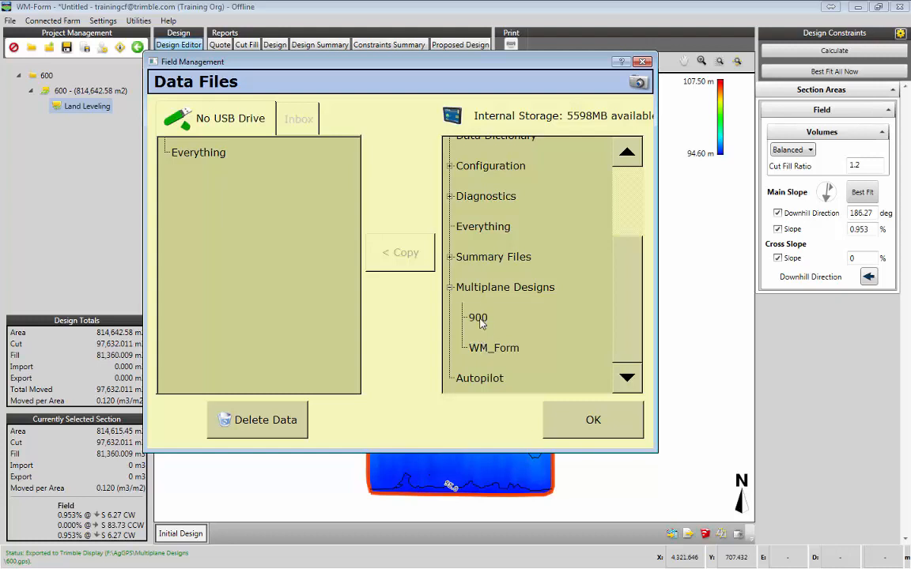
click(571, 419)
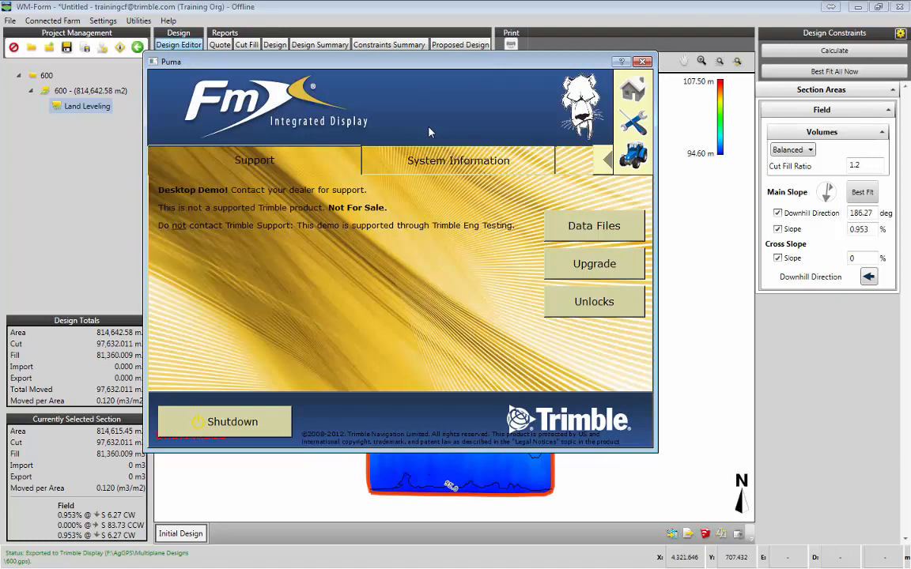
Open the FieldLevel II setup from the display configuration, entering the administration password
click(634, 122)
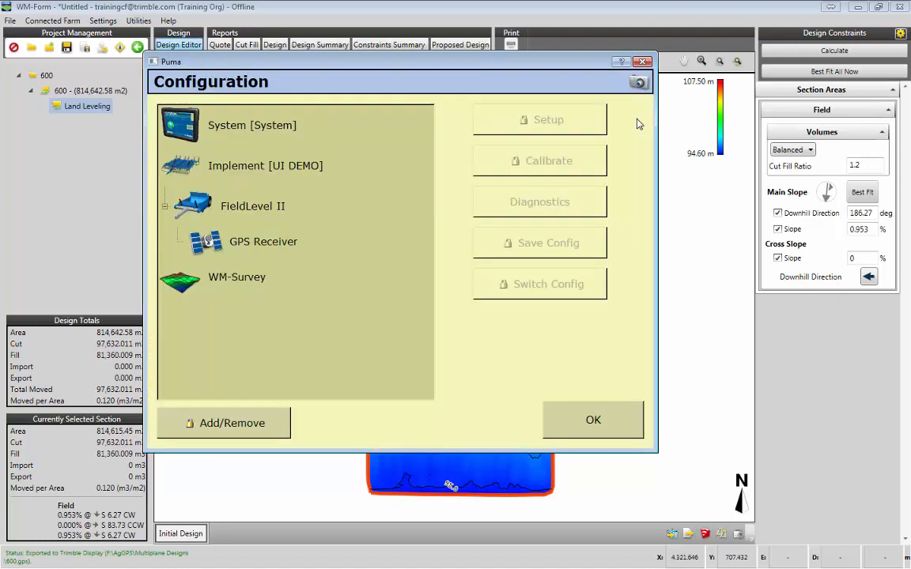
click(260, 212)
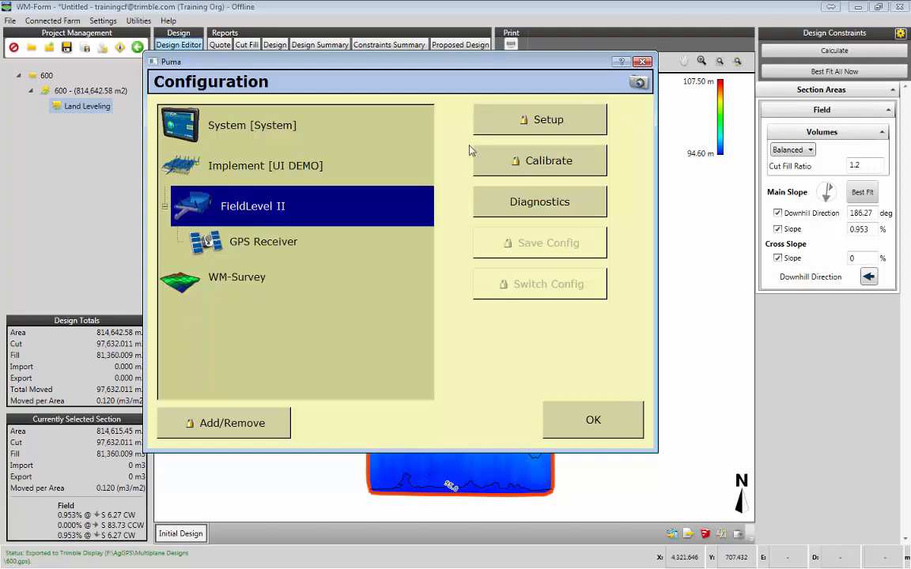
click(521, 119)
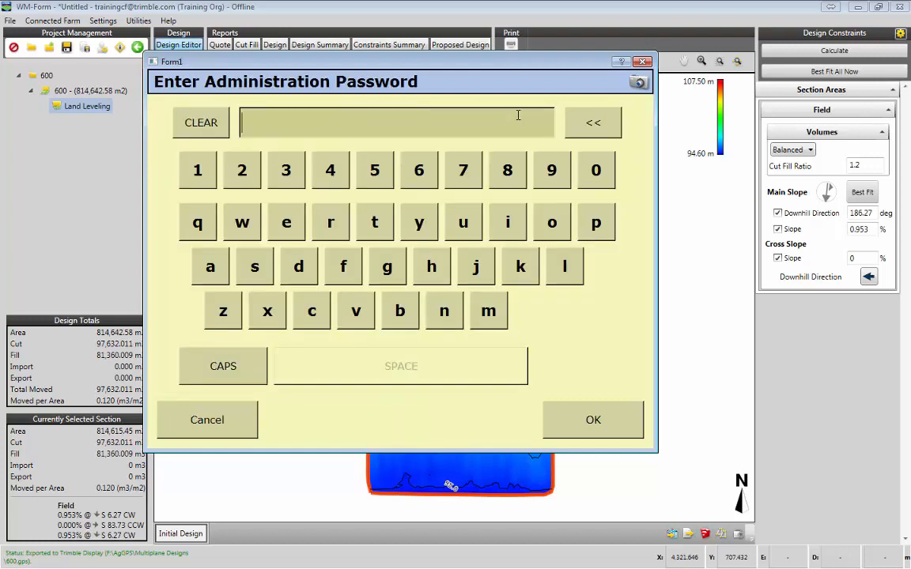
click(242, 170)
click(595, 167)
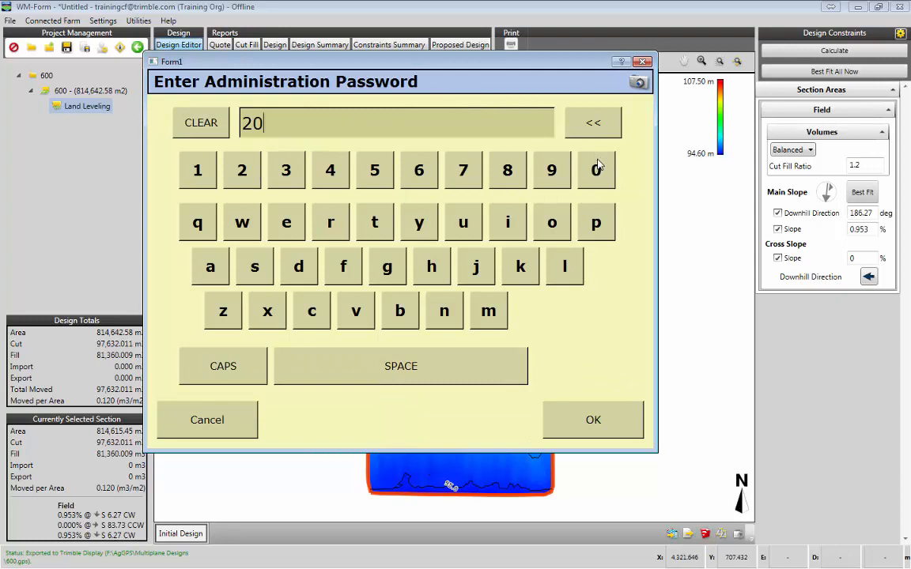
click(594, 167)
click(552, 170)
click(589, 419)
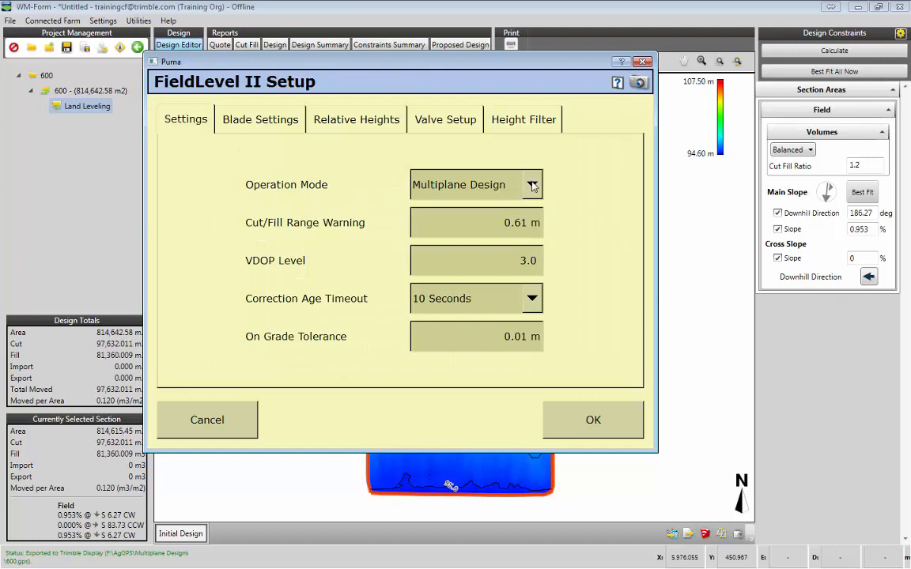
Keep Multiplane Design as the FieldLevel II operation mode and accept the setup and configuration
click(479, 178)
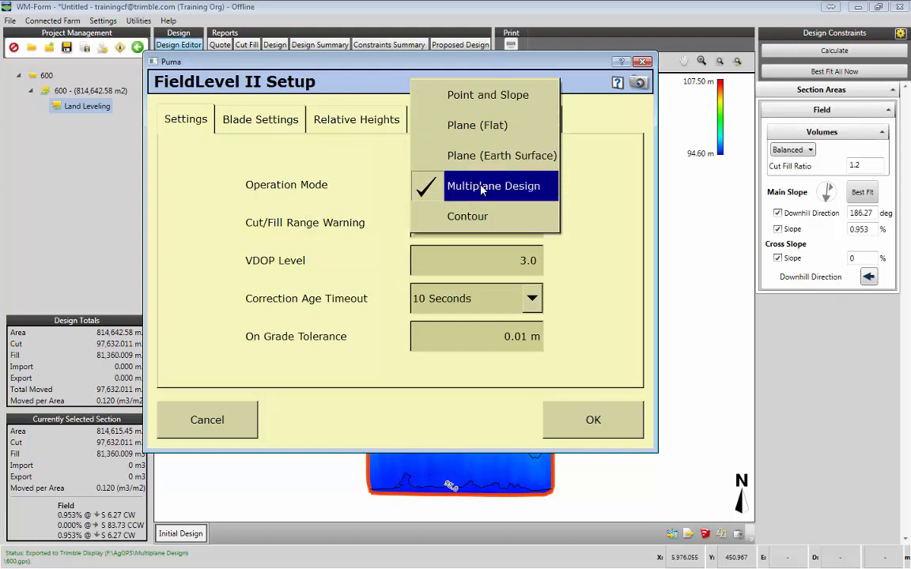
click(599, 202)
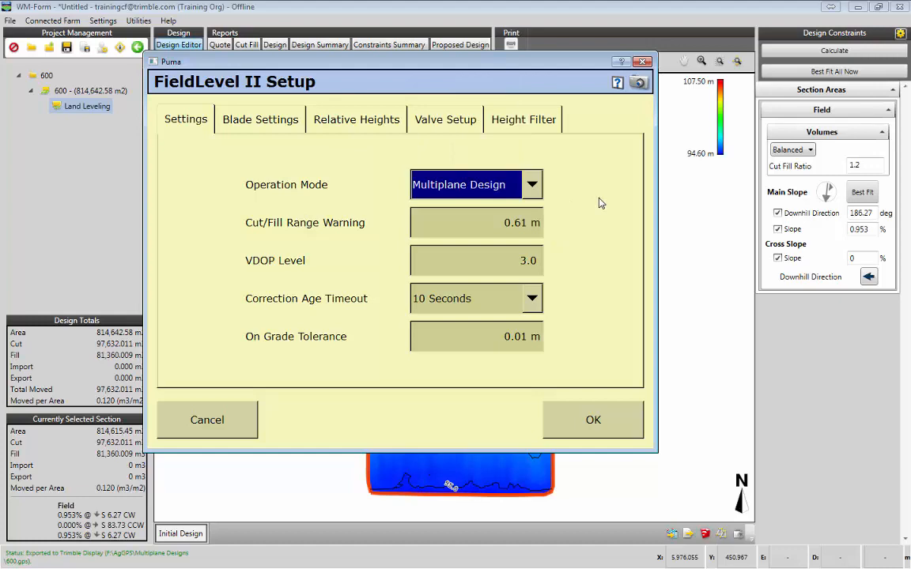
click(594, 421)
click(595, 417)
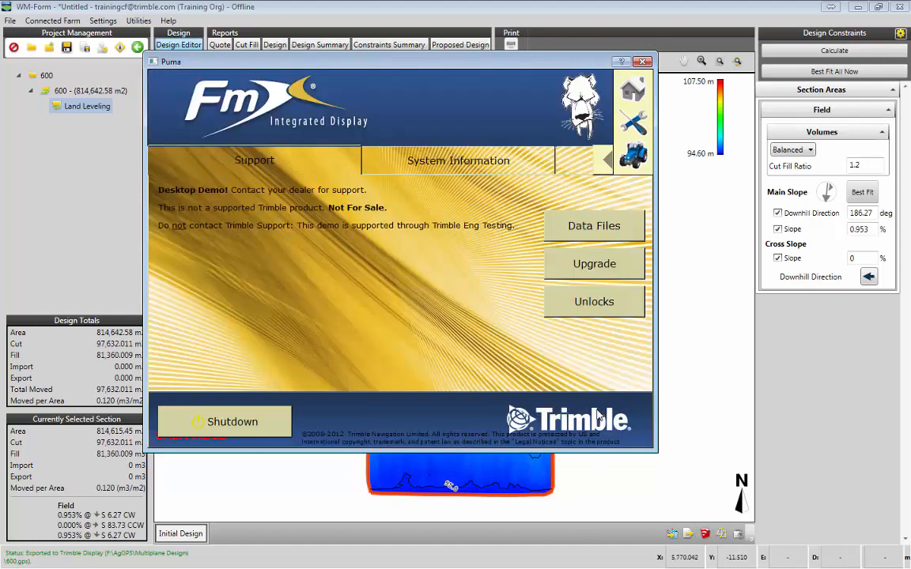
Enter the run screen with the current configuration, using field survey and event test1 of the TRIMBLE farm
click(633, 158)
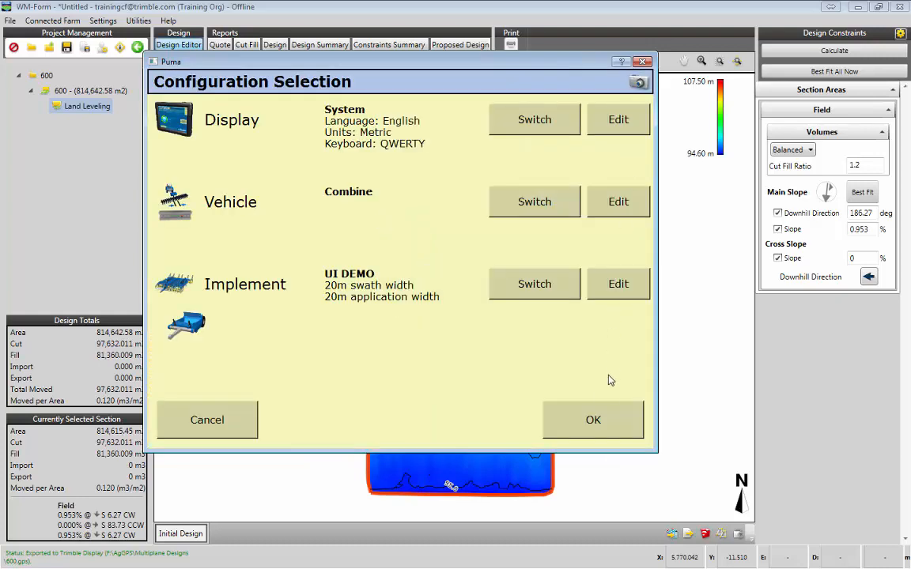
click(595, 420)
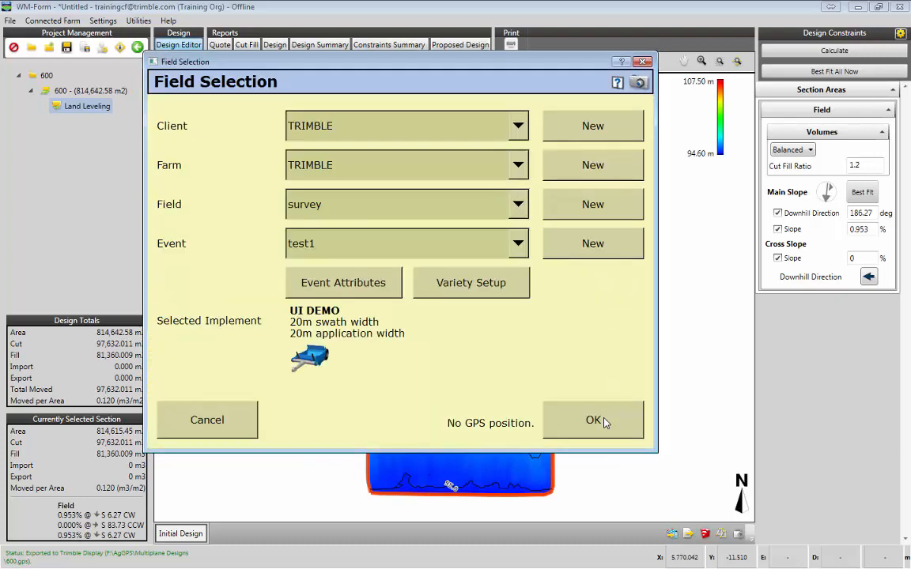
click(595, 421)
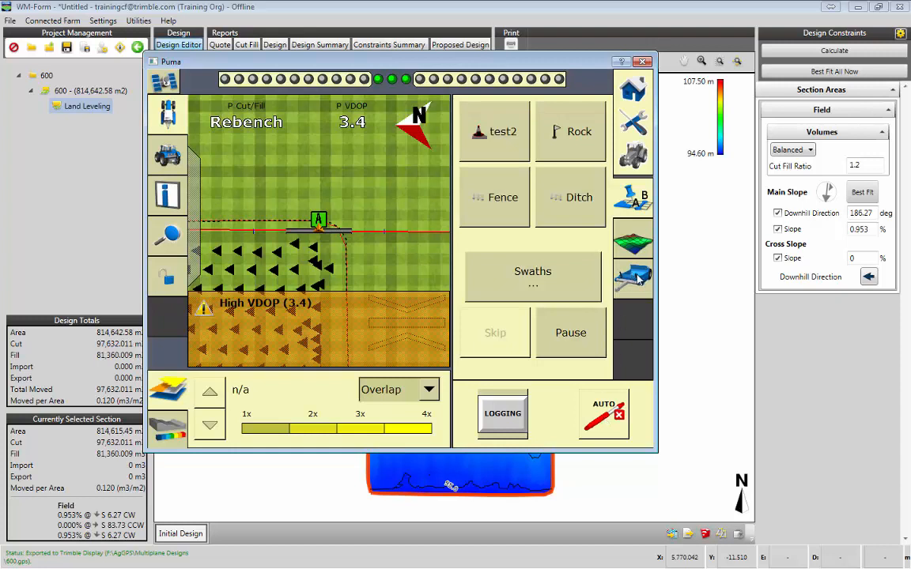
Try to load the WM_Form.gps multiplane design into the field from the FieldLevel design file selection
click(638, 279)
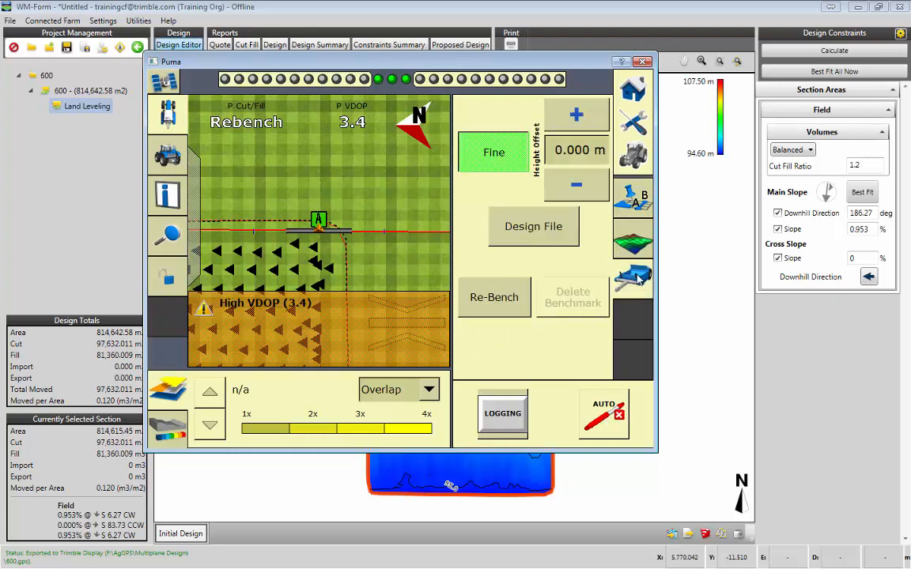
click(545, 233)
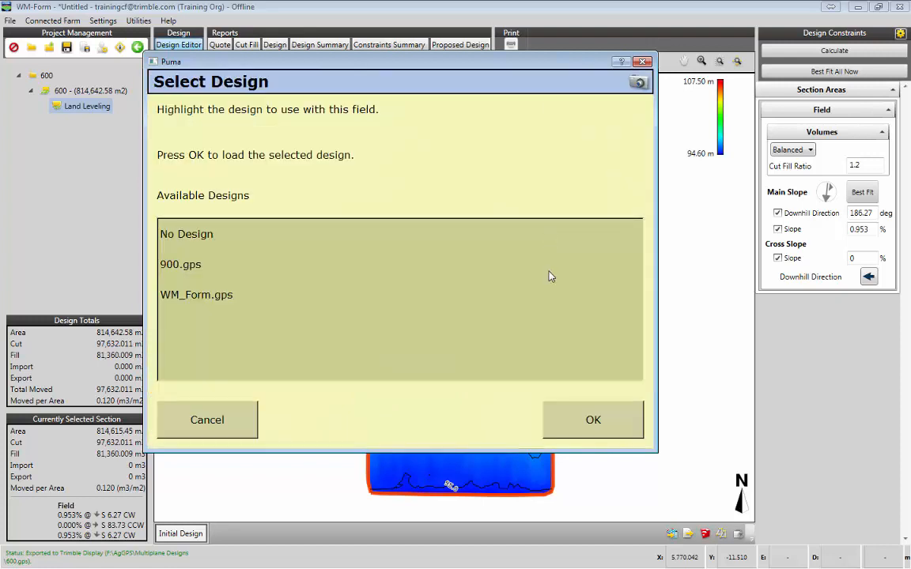
click(195, 299)
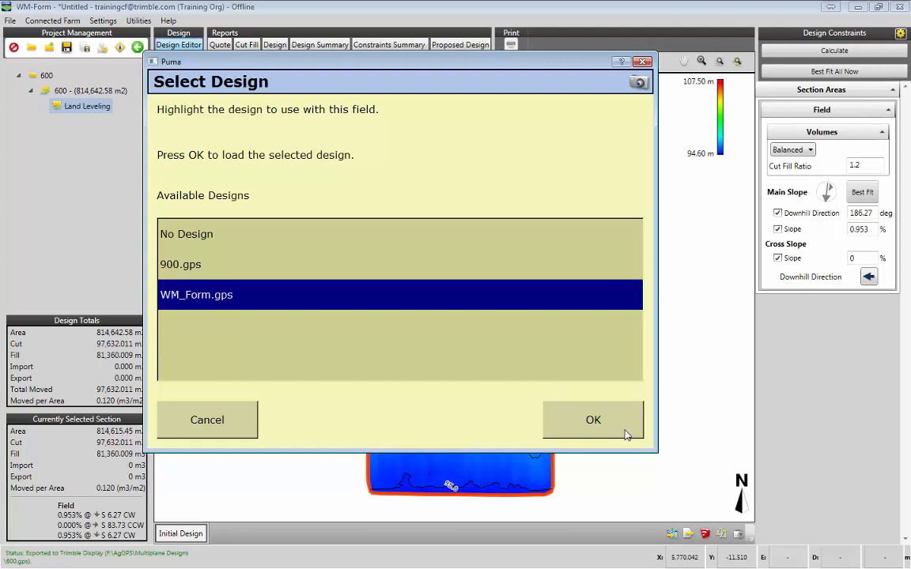
click(581, 423)
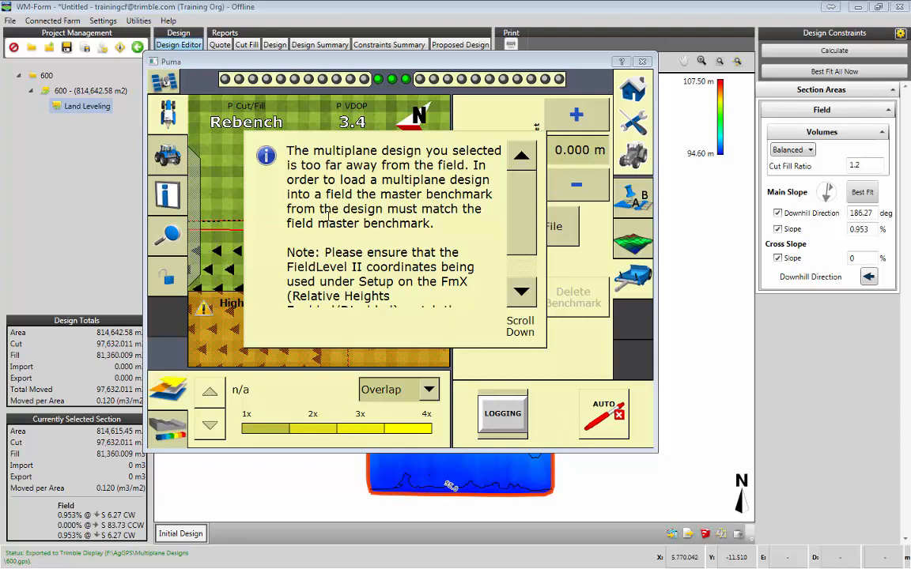
Read the full message about loading the multiplane design, acknowledging the High VDOP warning, and dismiss it
scroll(471, 170, down, 1)
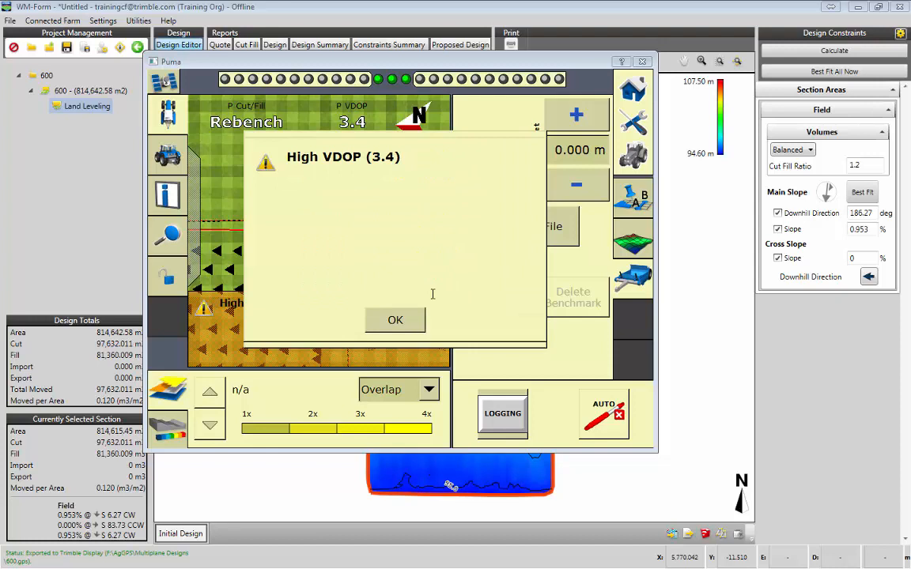
click(399, 320)
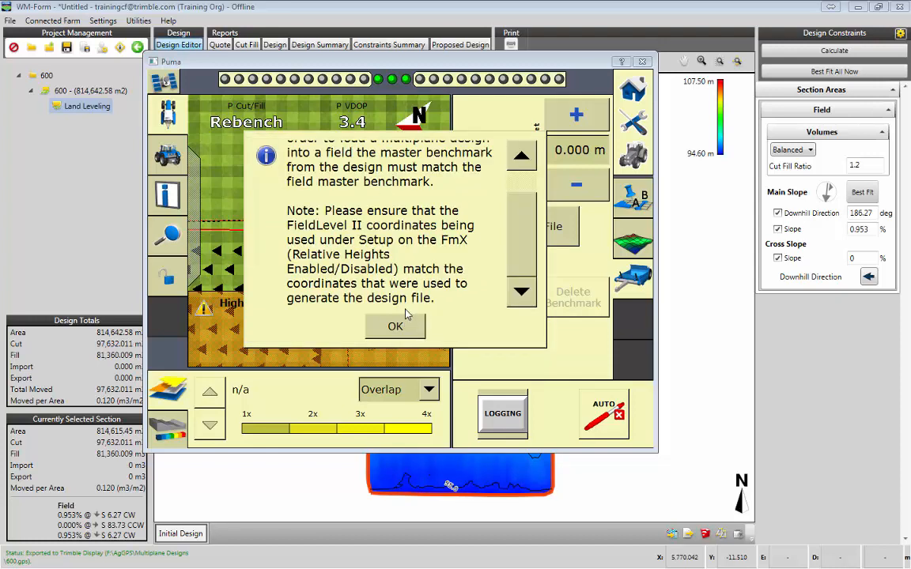
scroll(532, 252, up, 2)
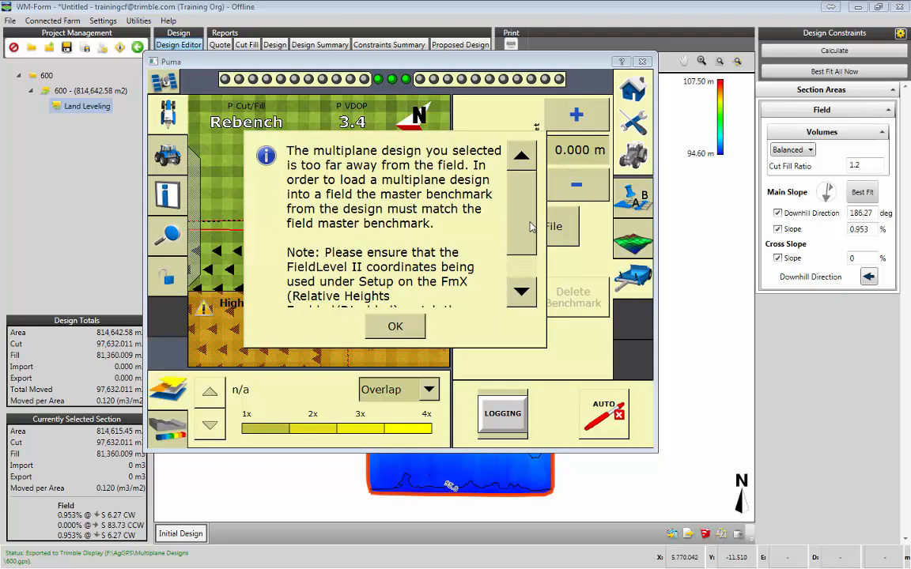
click(413, 327)
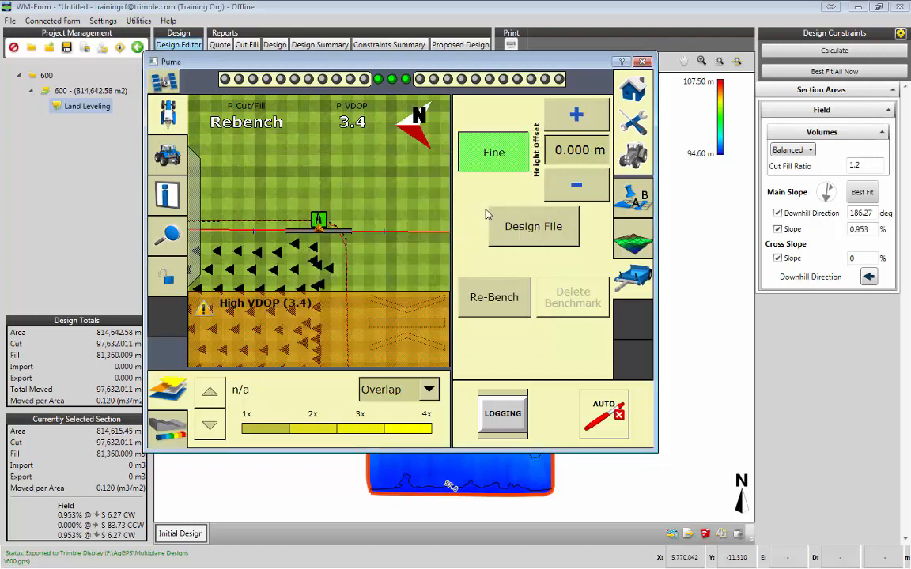
Review the field's available design files again, close the list and return to the land leveling design in WM-Form
click(484, 213)
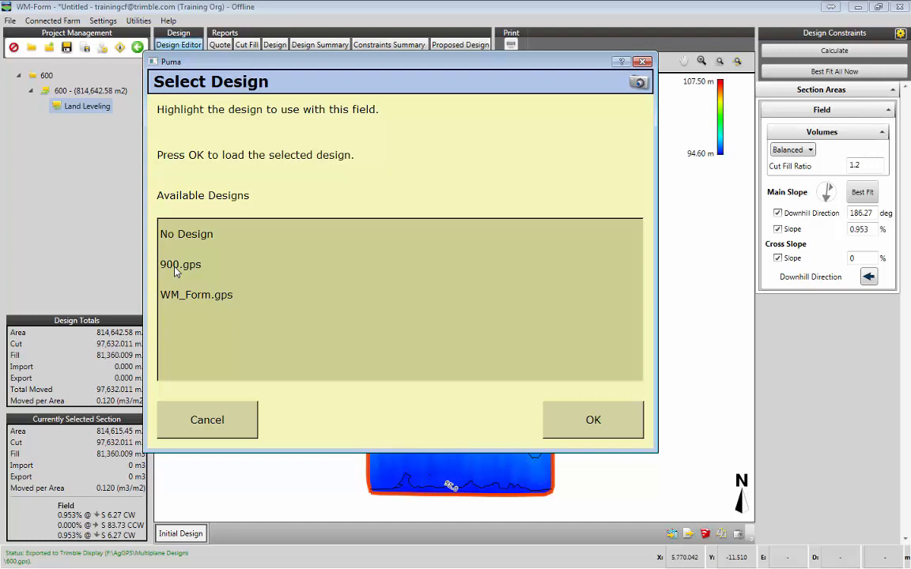
click(617, 424)
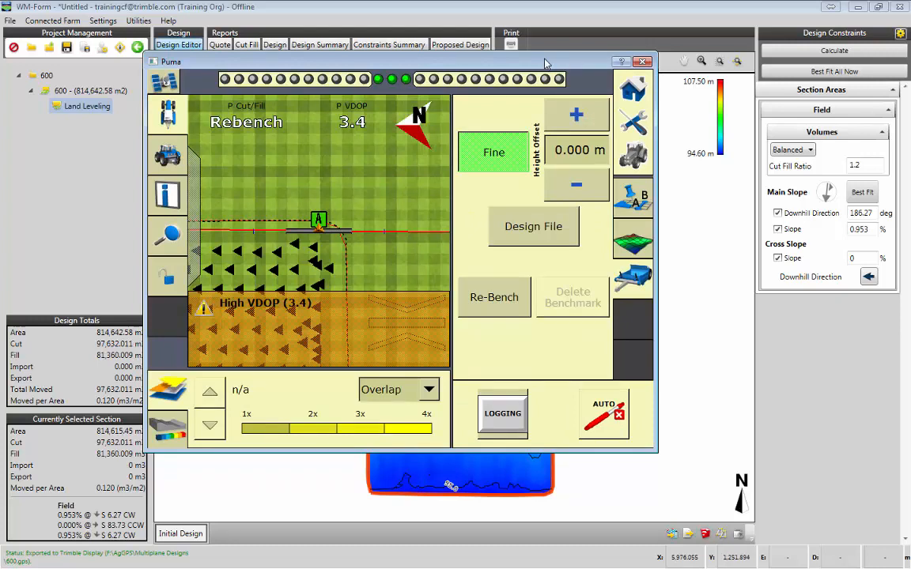
drag(432, 67, 346, 75)
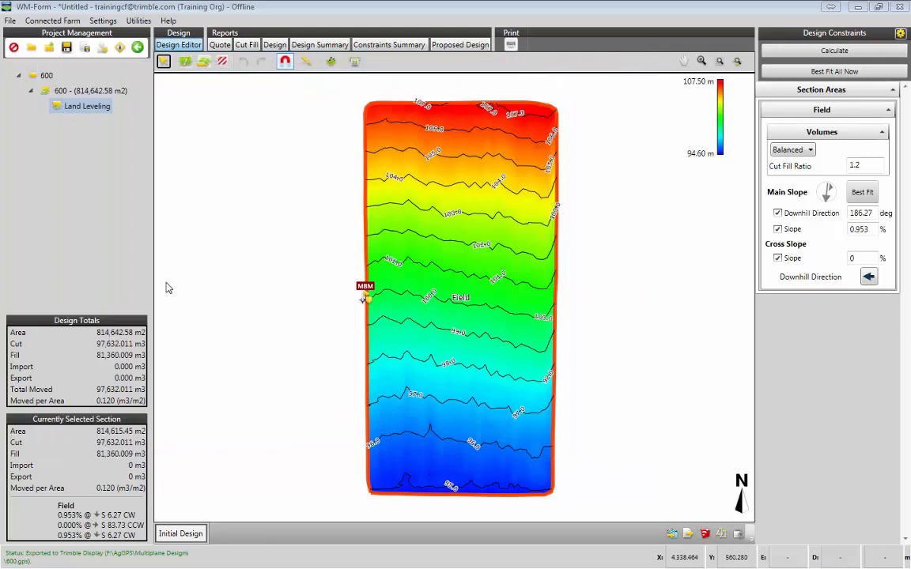